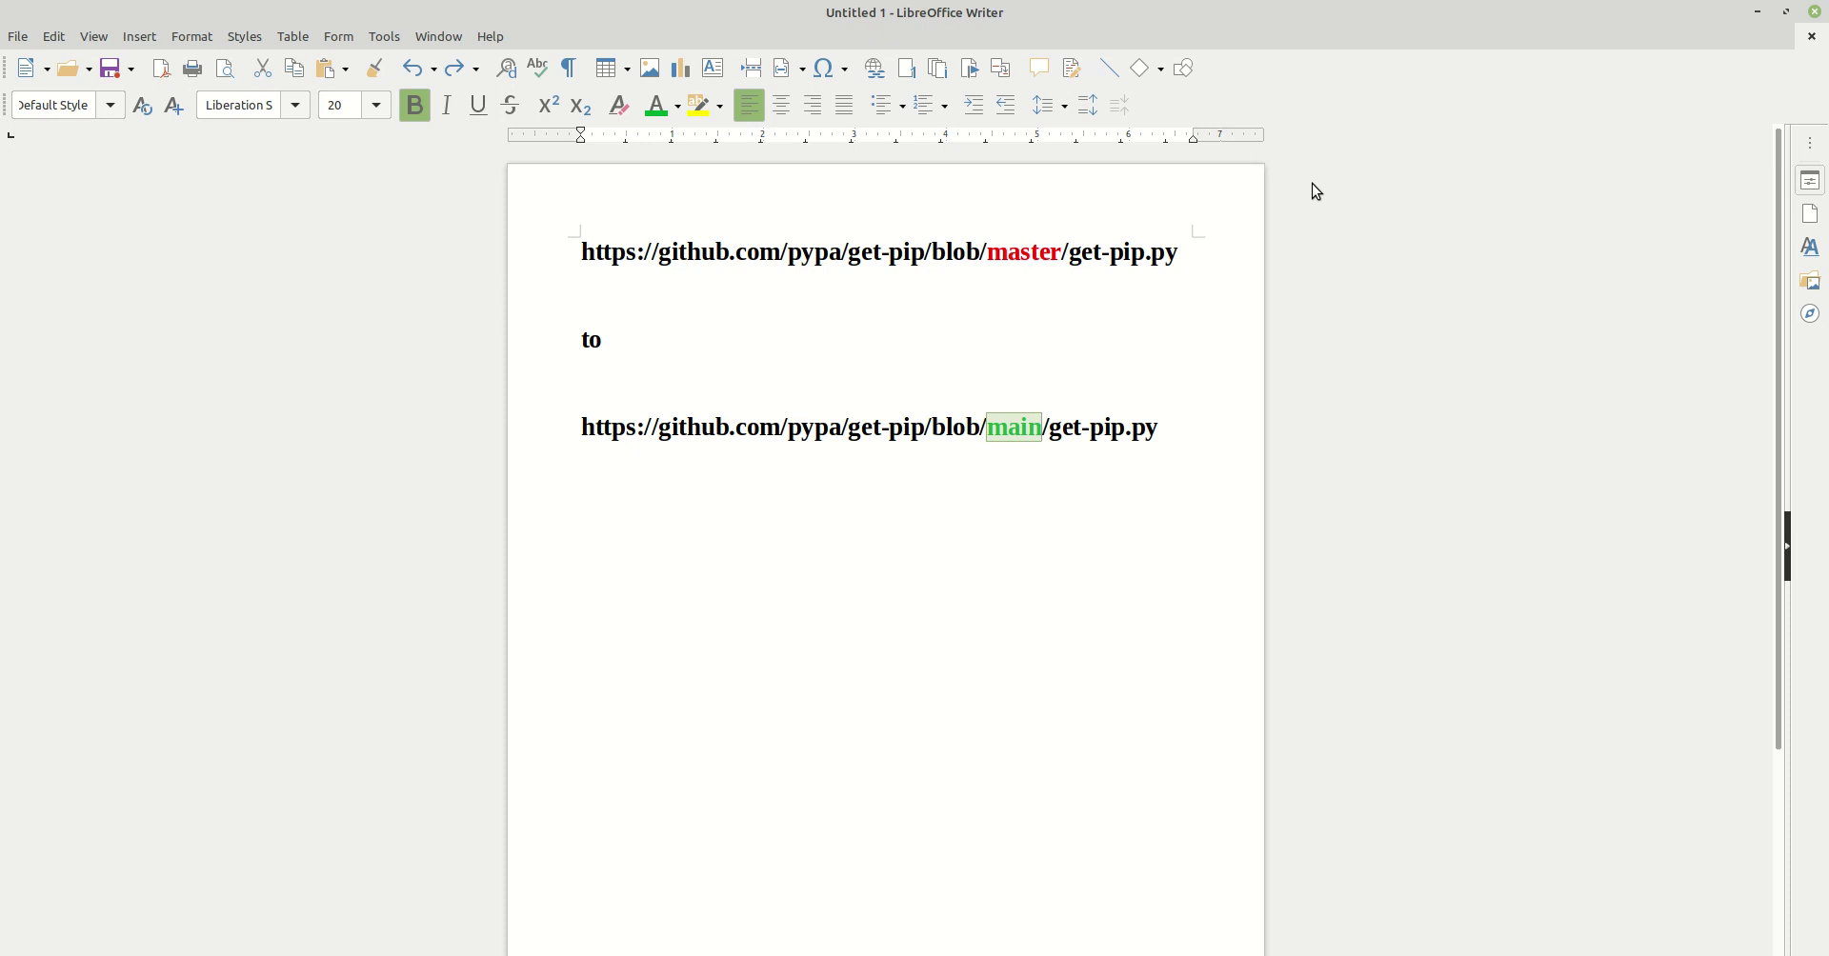
Add a new first line titled MESON above the first get-pip URL and center it.
left_click(578, 252)
key("Return")
key("Return")
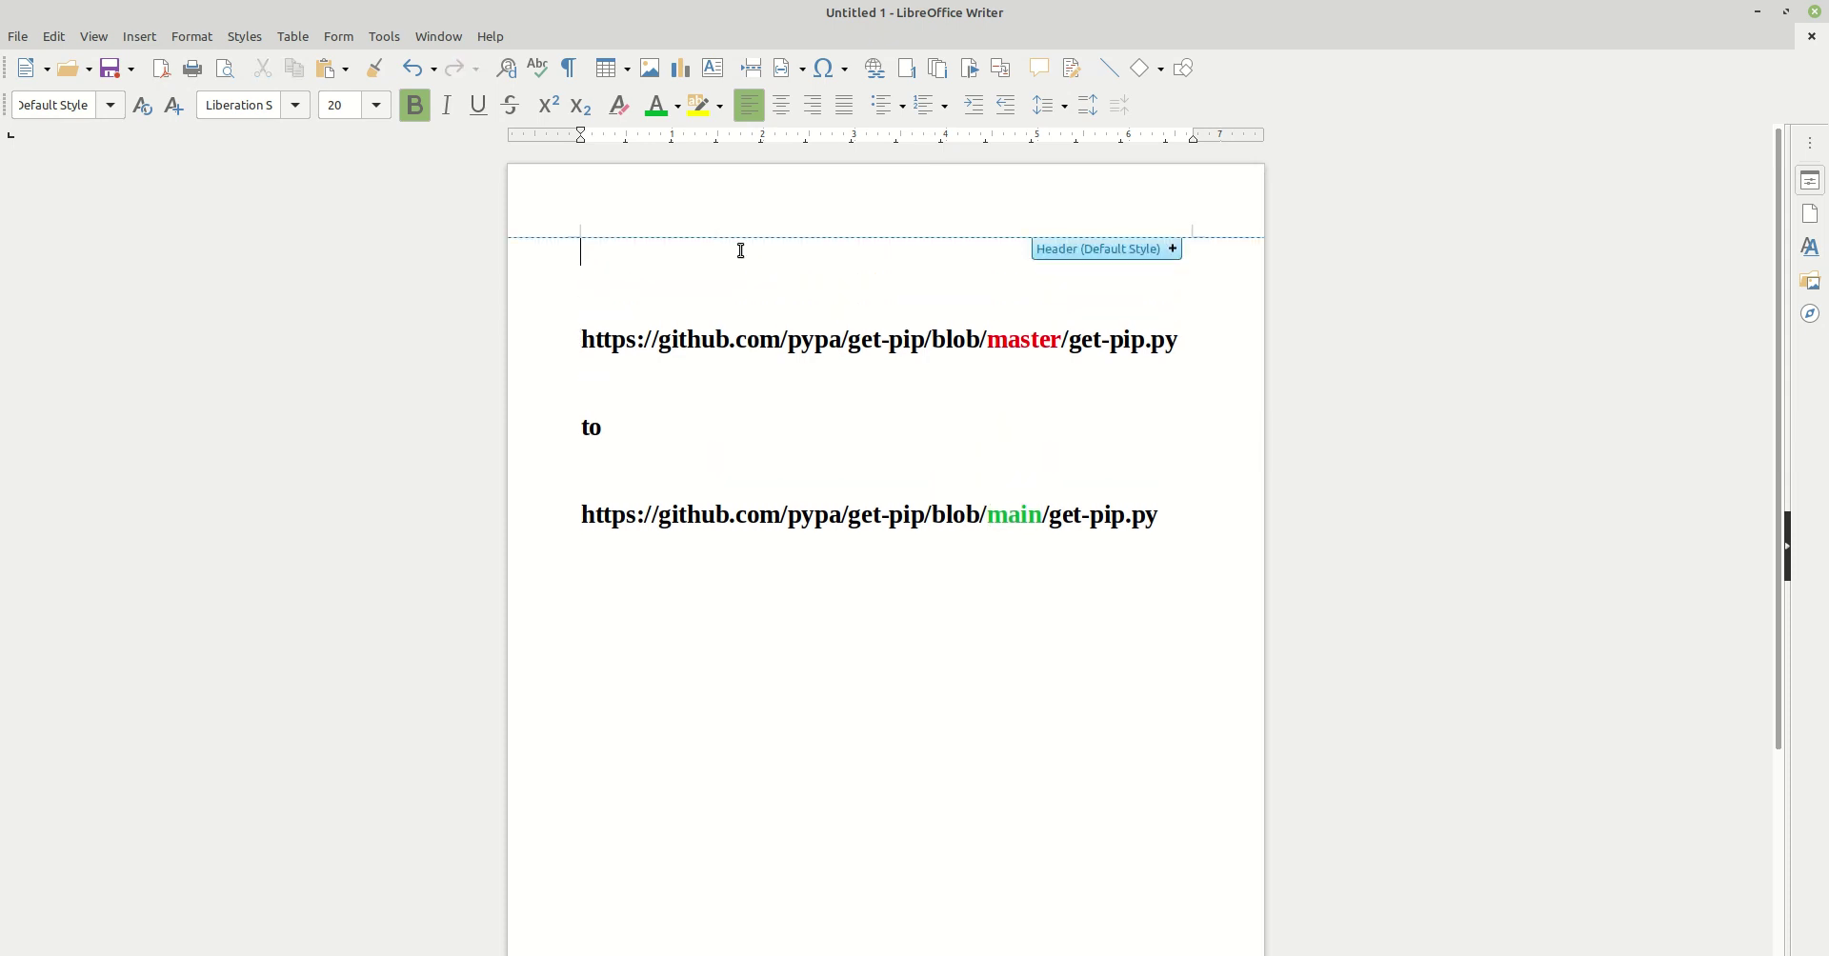
type("MESON")
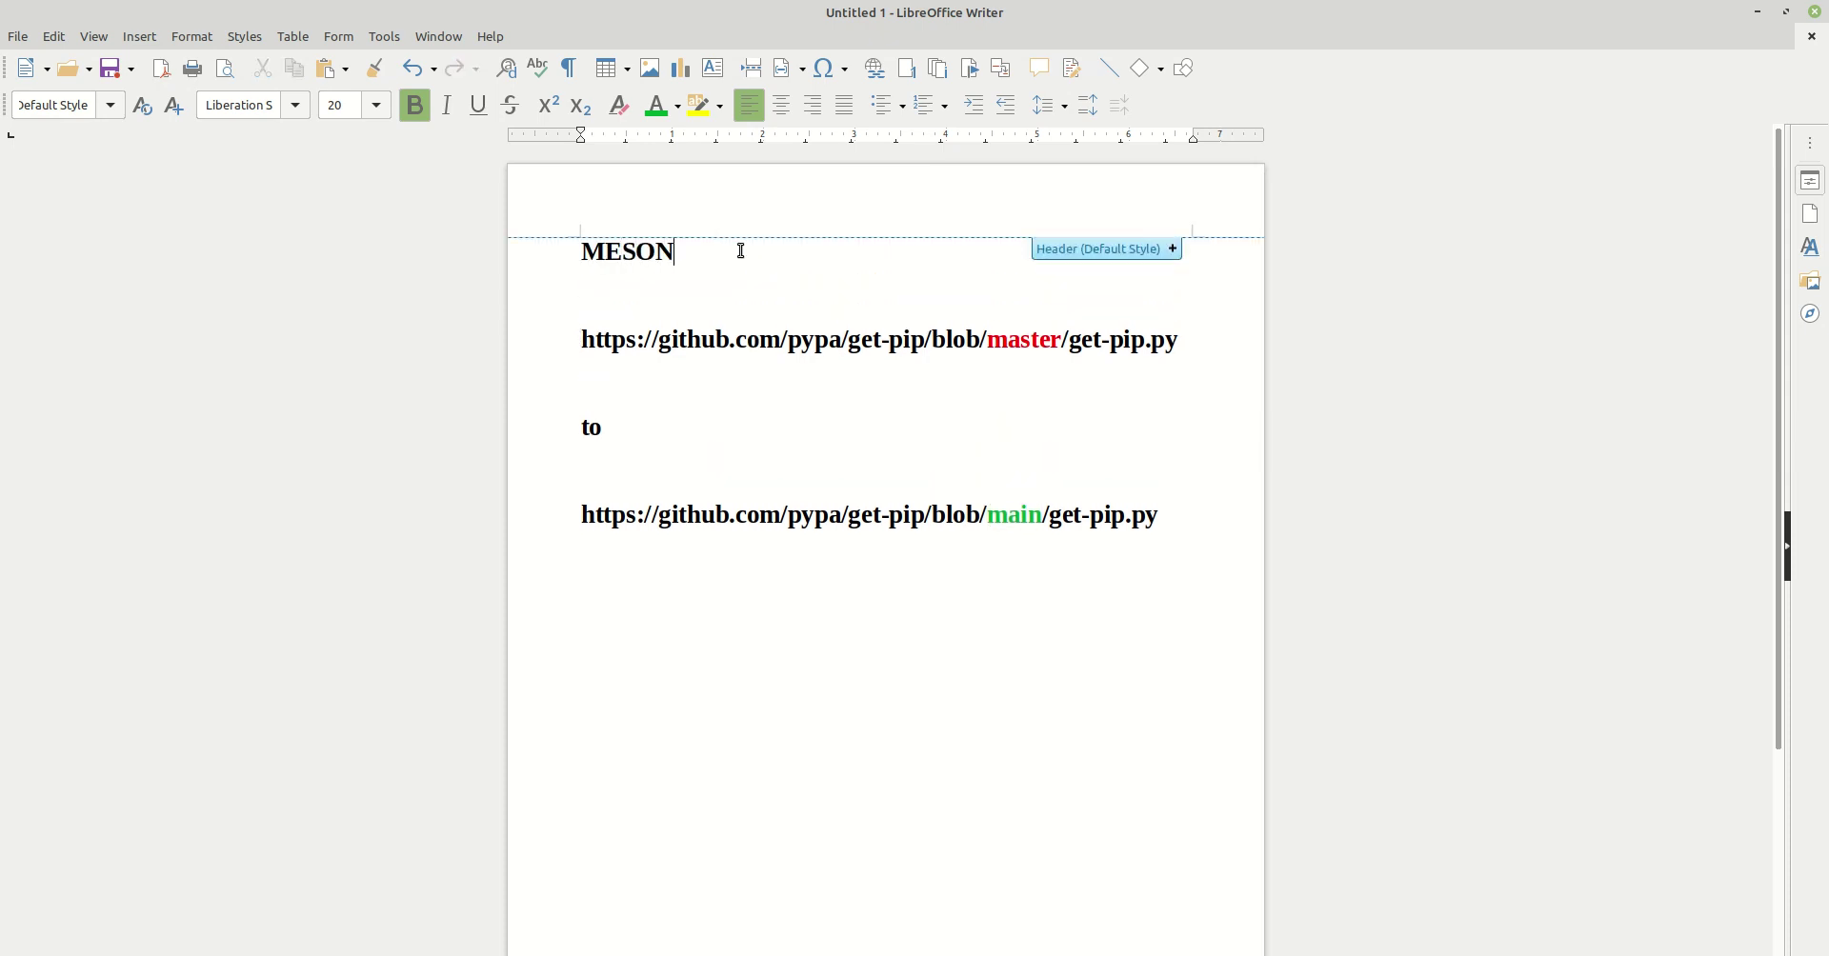
double_click(607, 251)
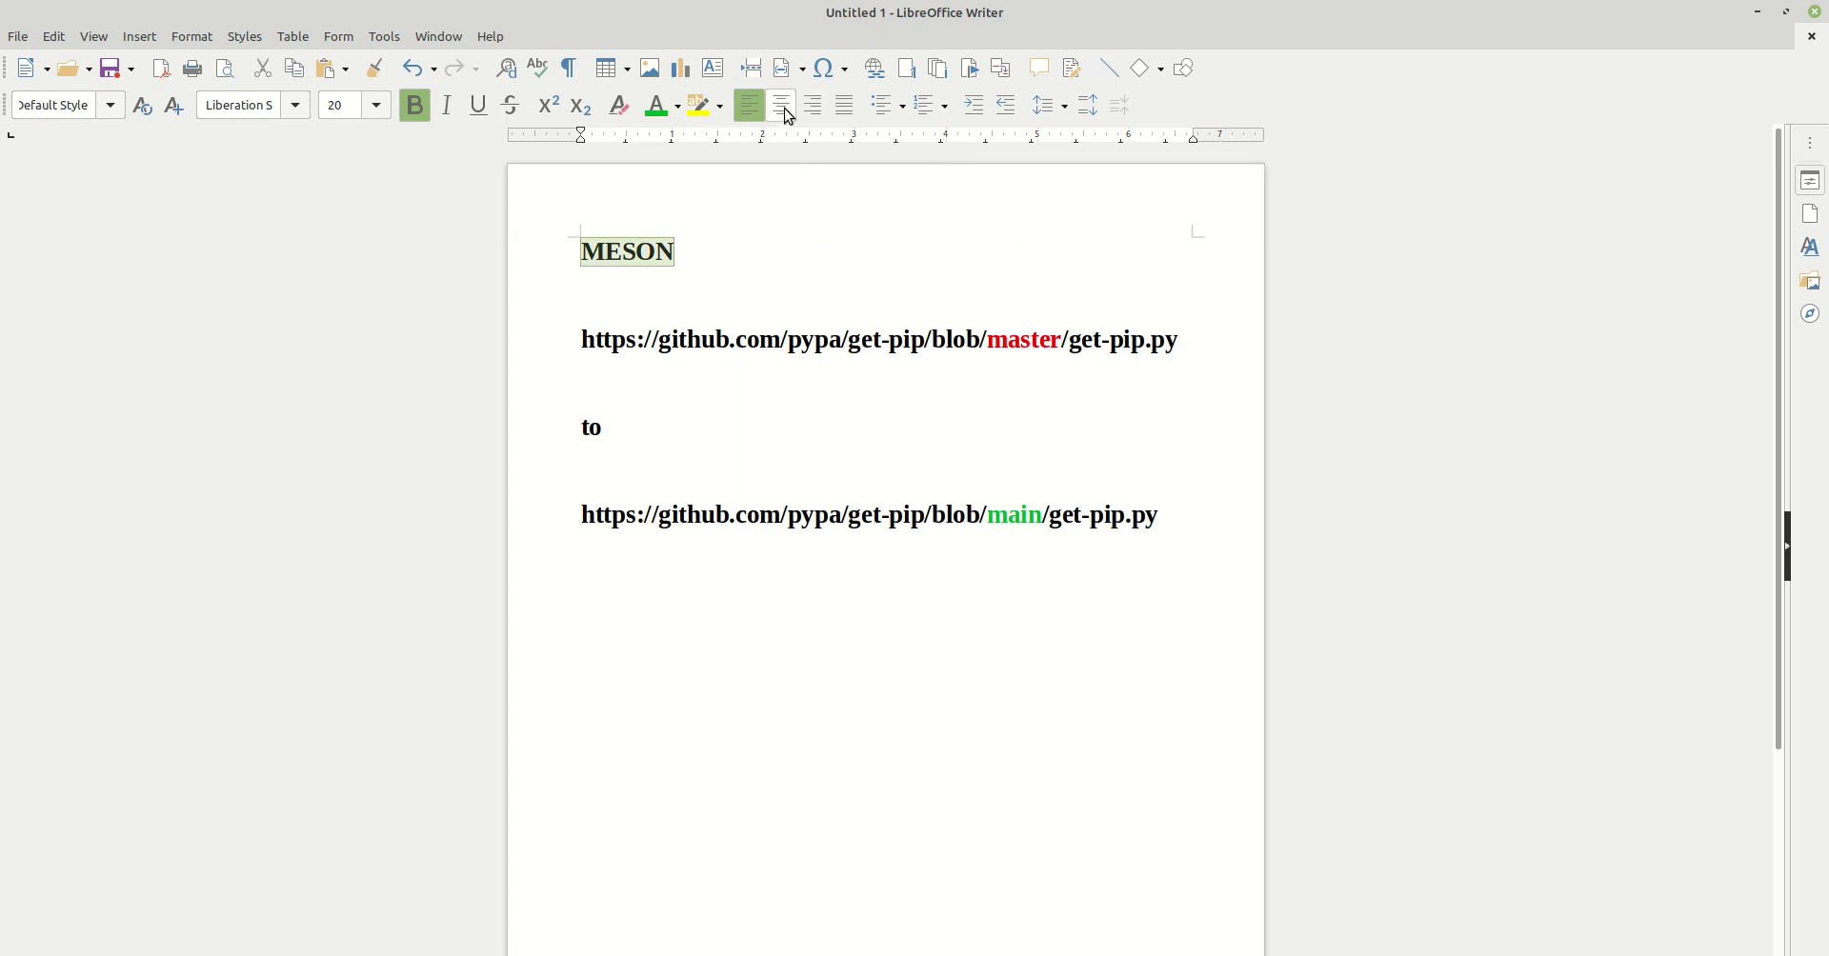
left_click(785, 107)
left_click(947, 249)
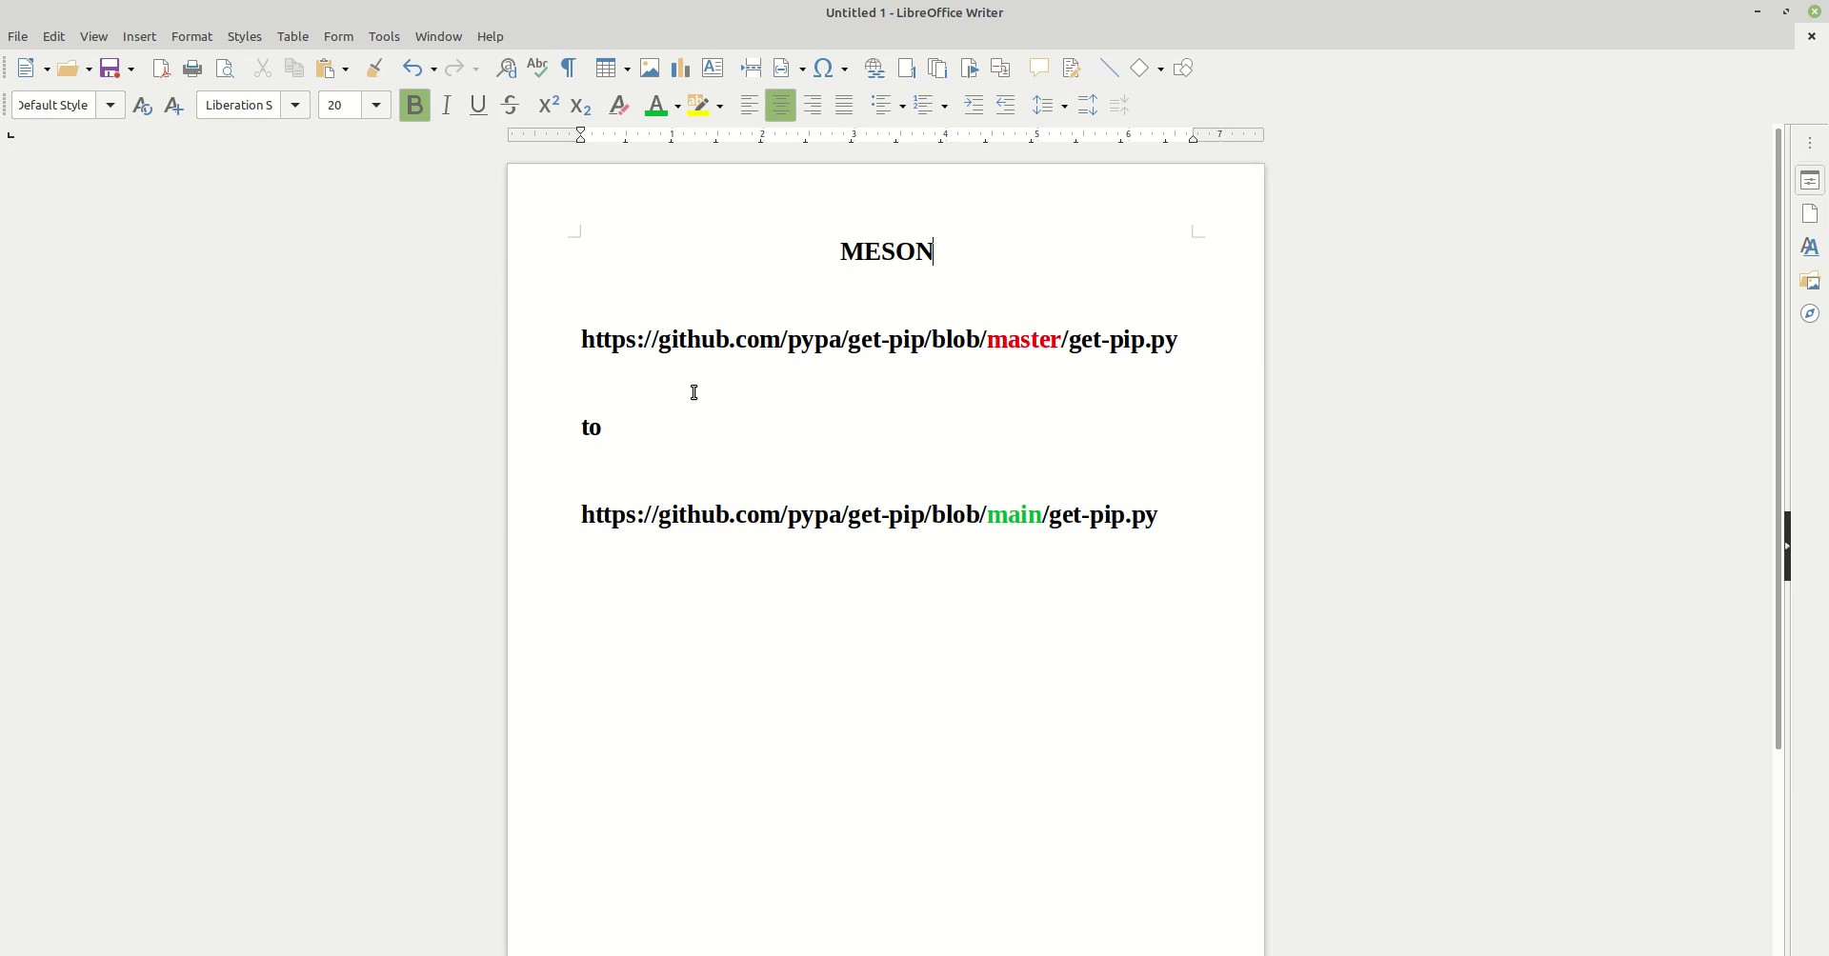
double_click(694, 340)
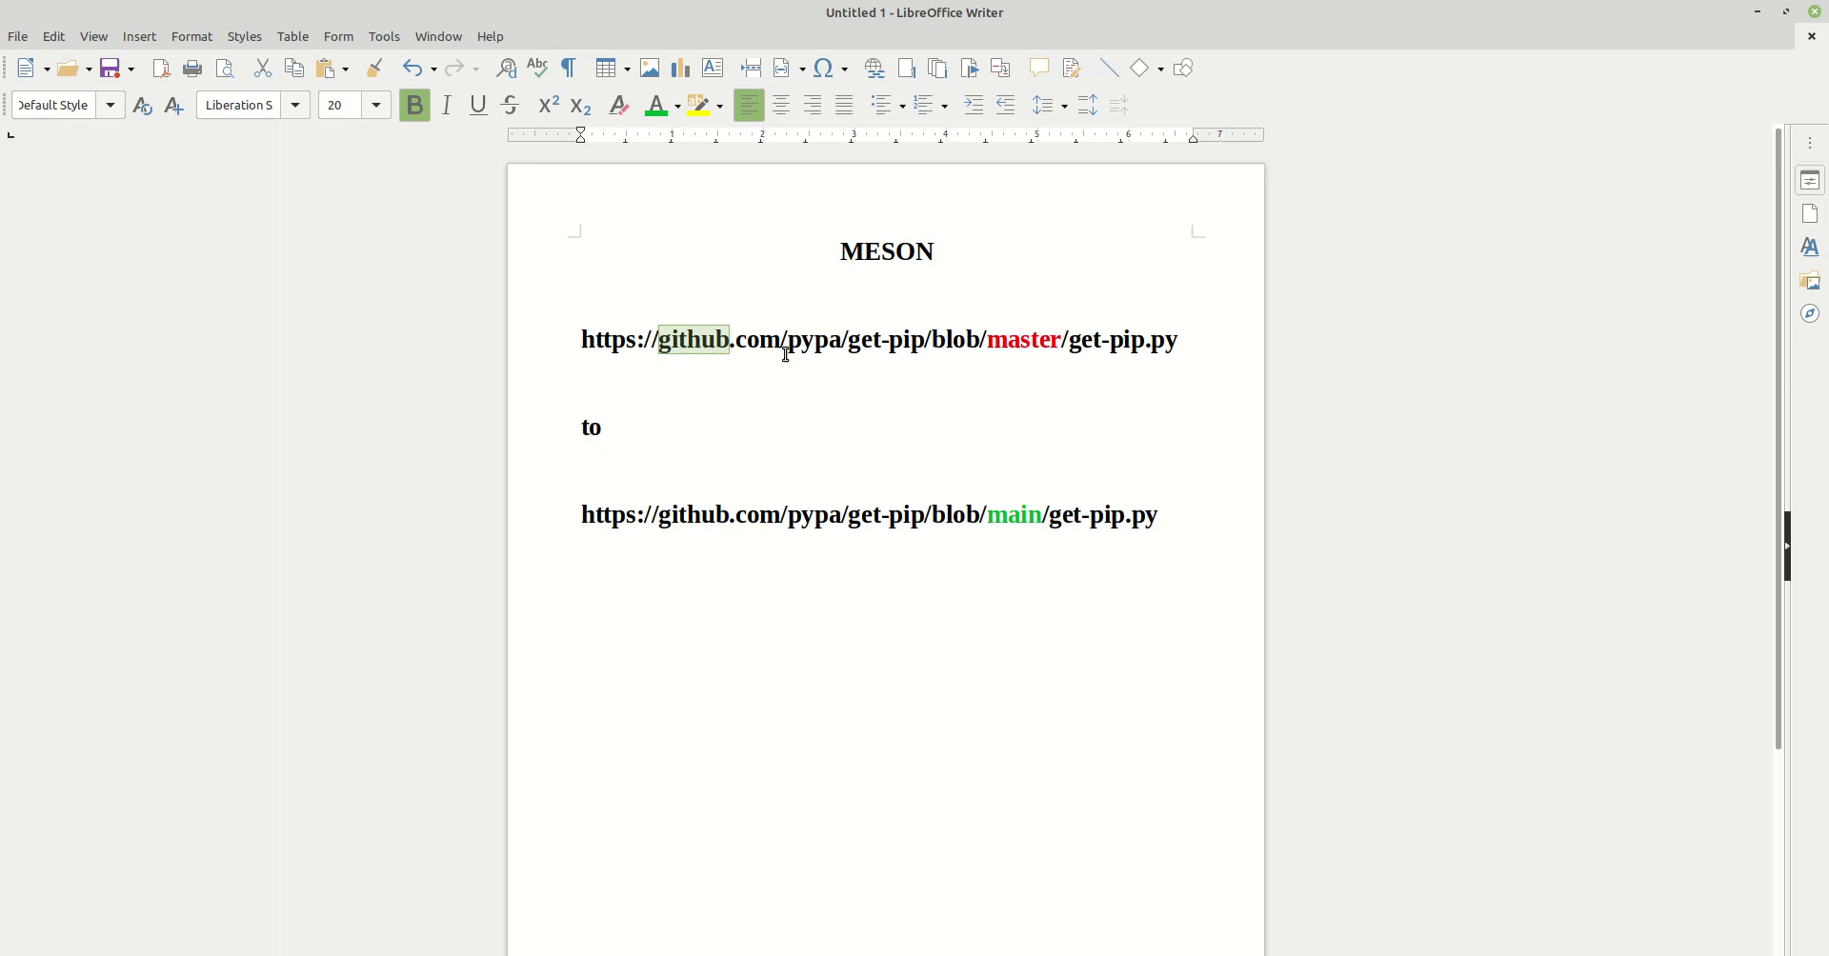
double_click(1028, 340)
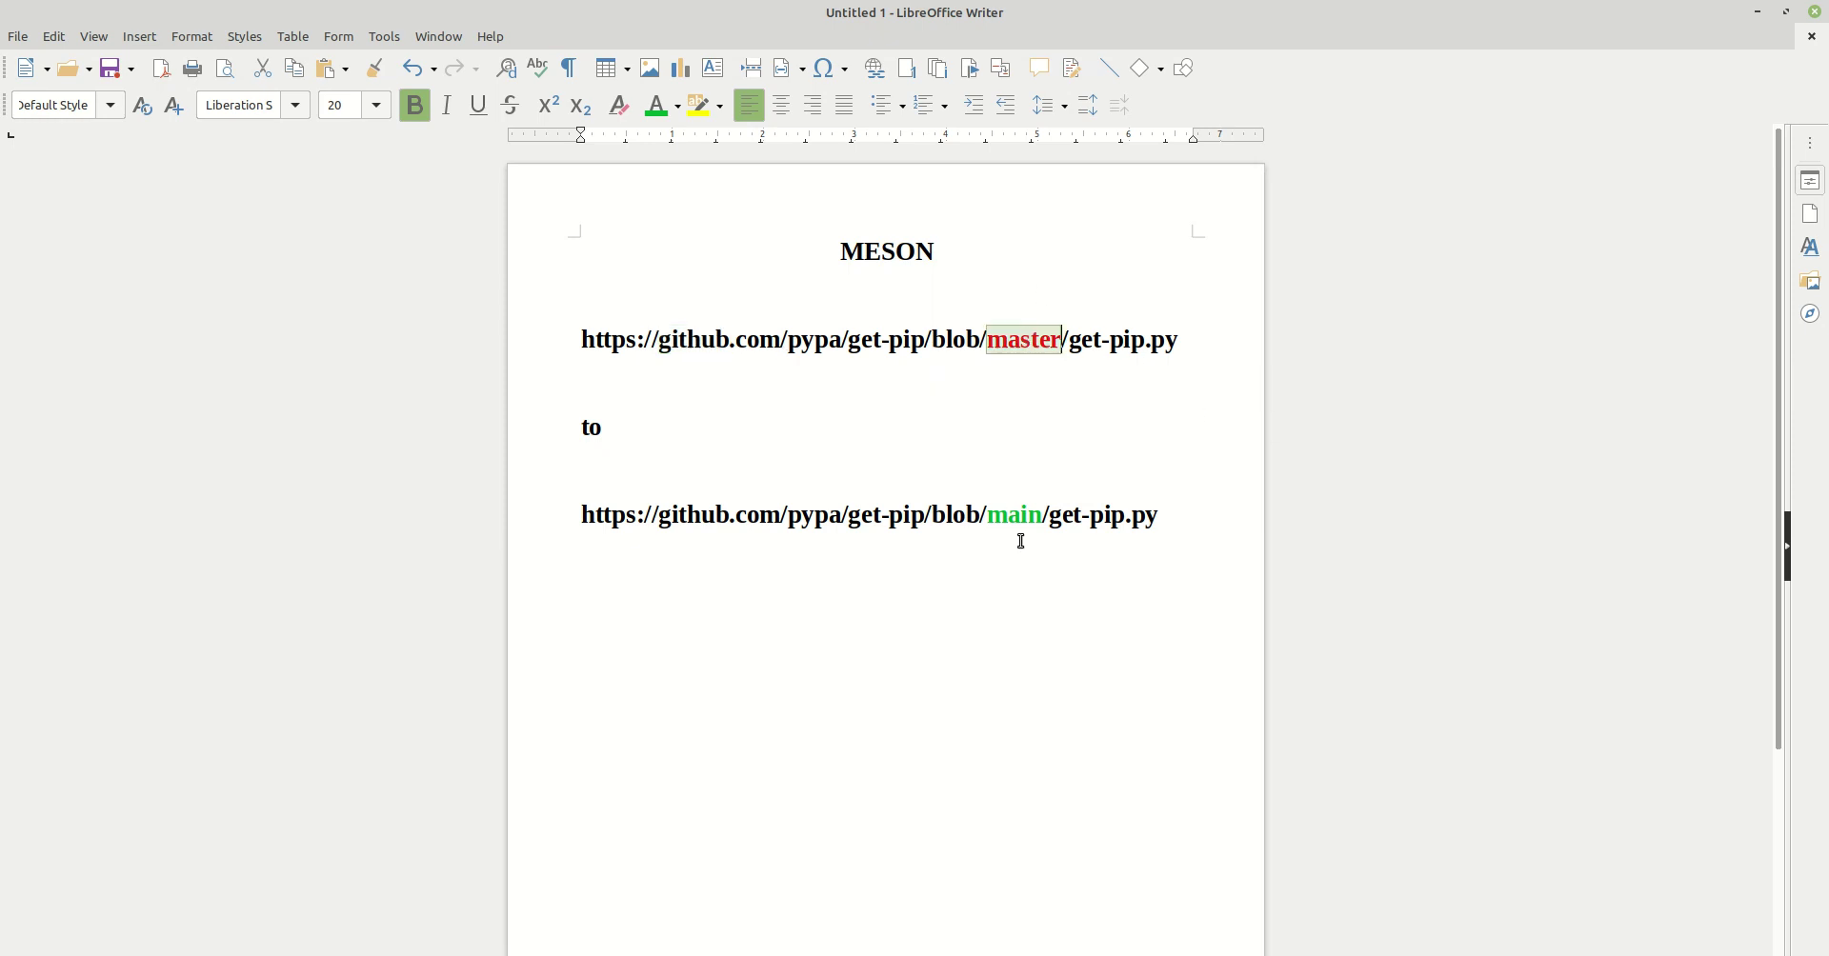
double_click(1012, 515)
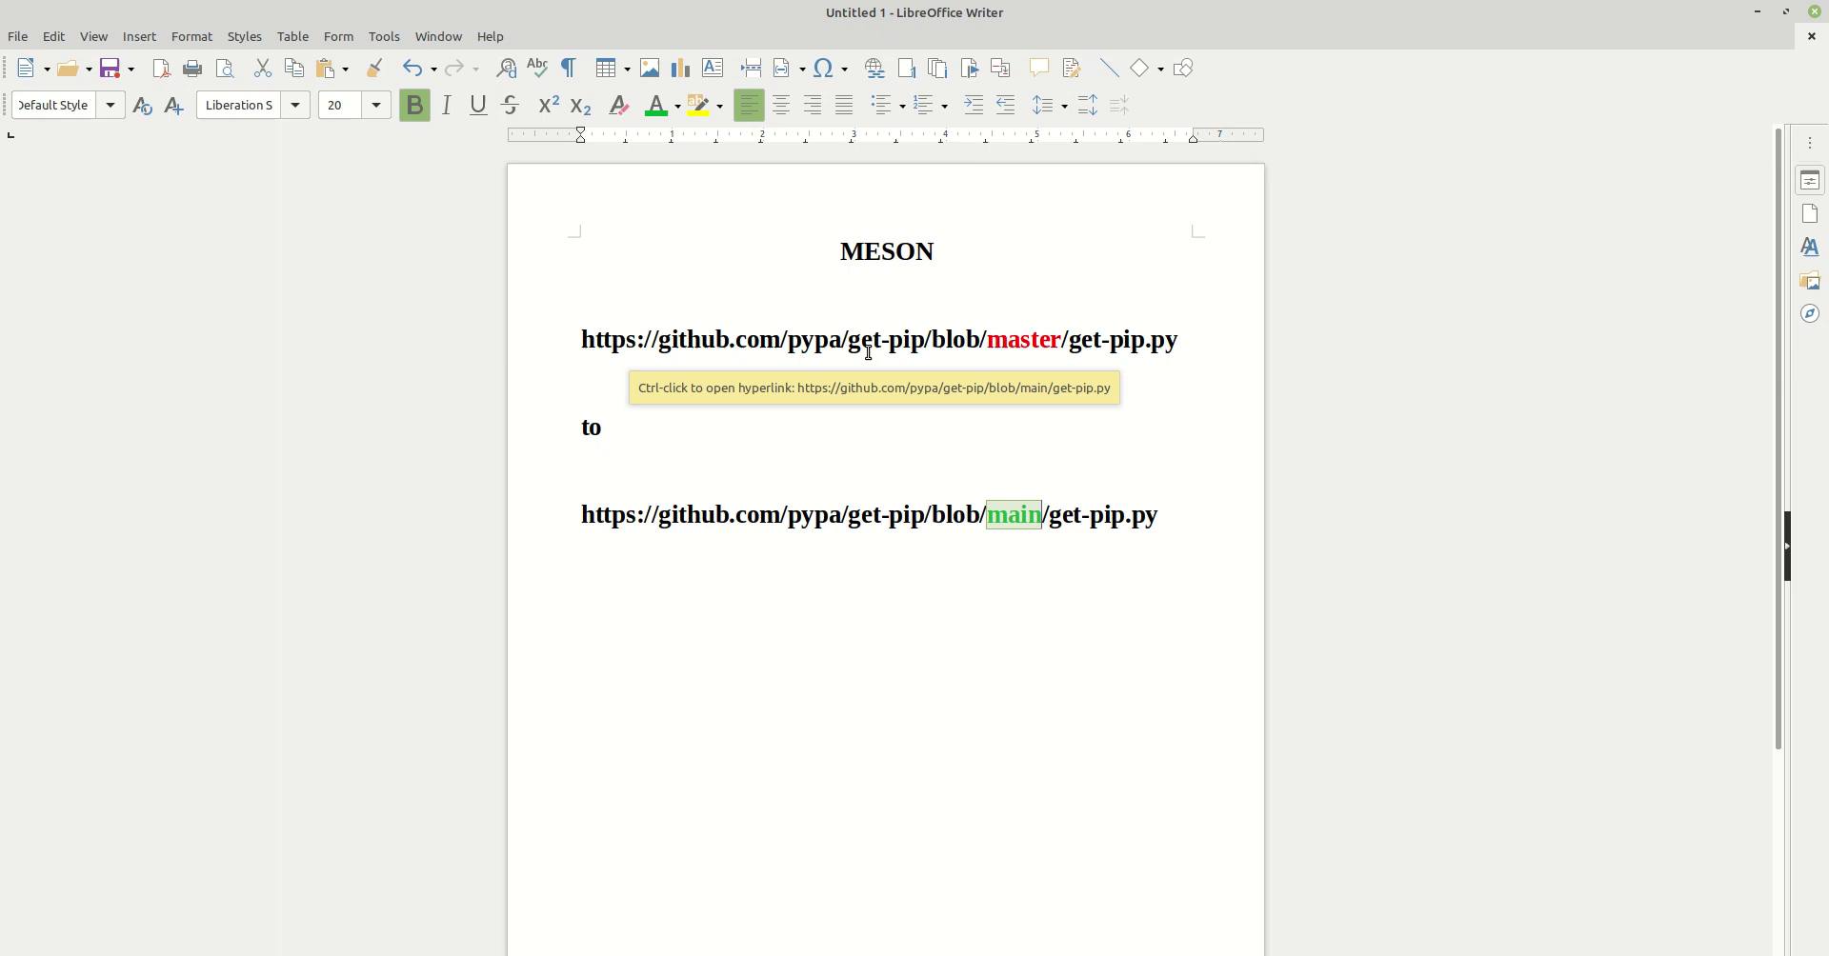
double_click(1026, 343)
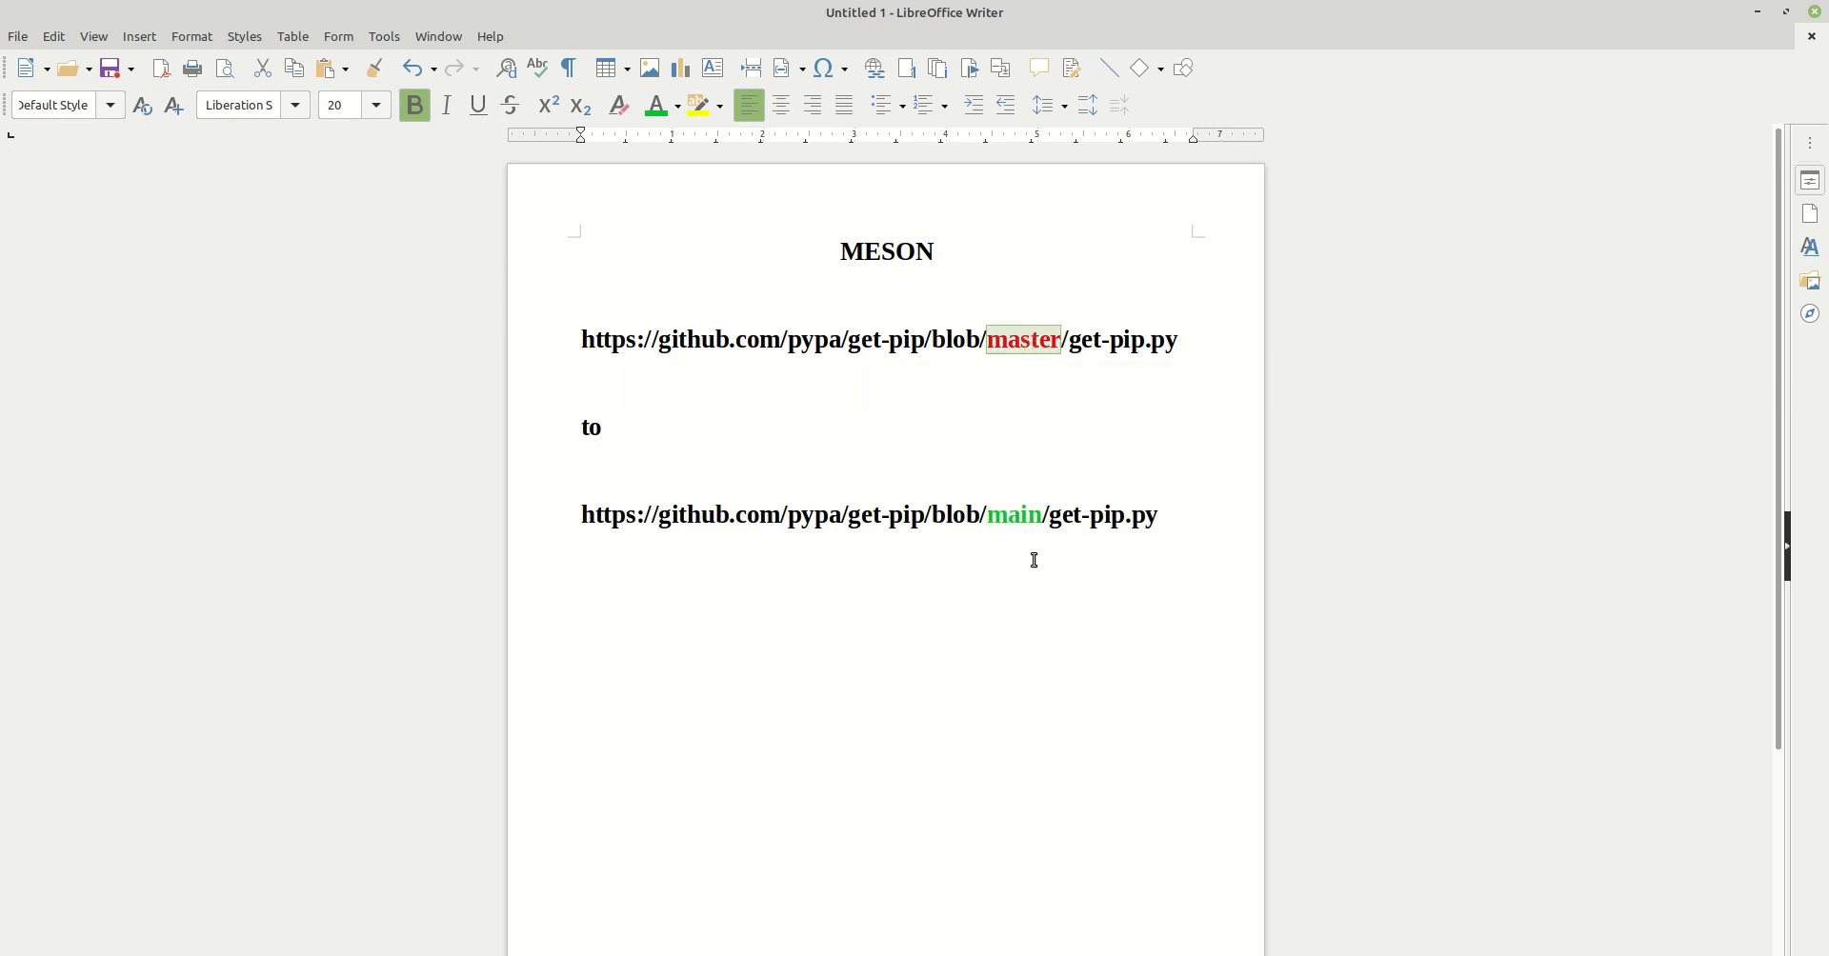
double_click(1020, 516)
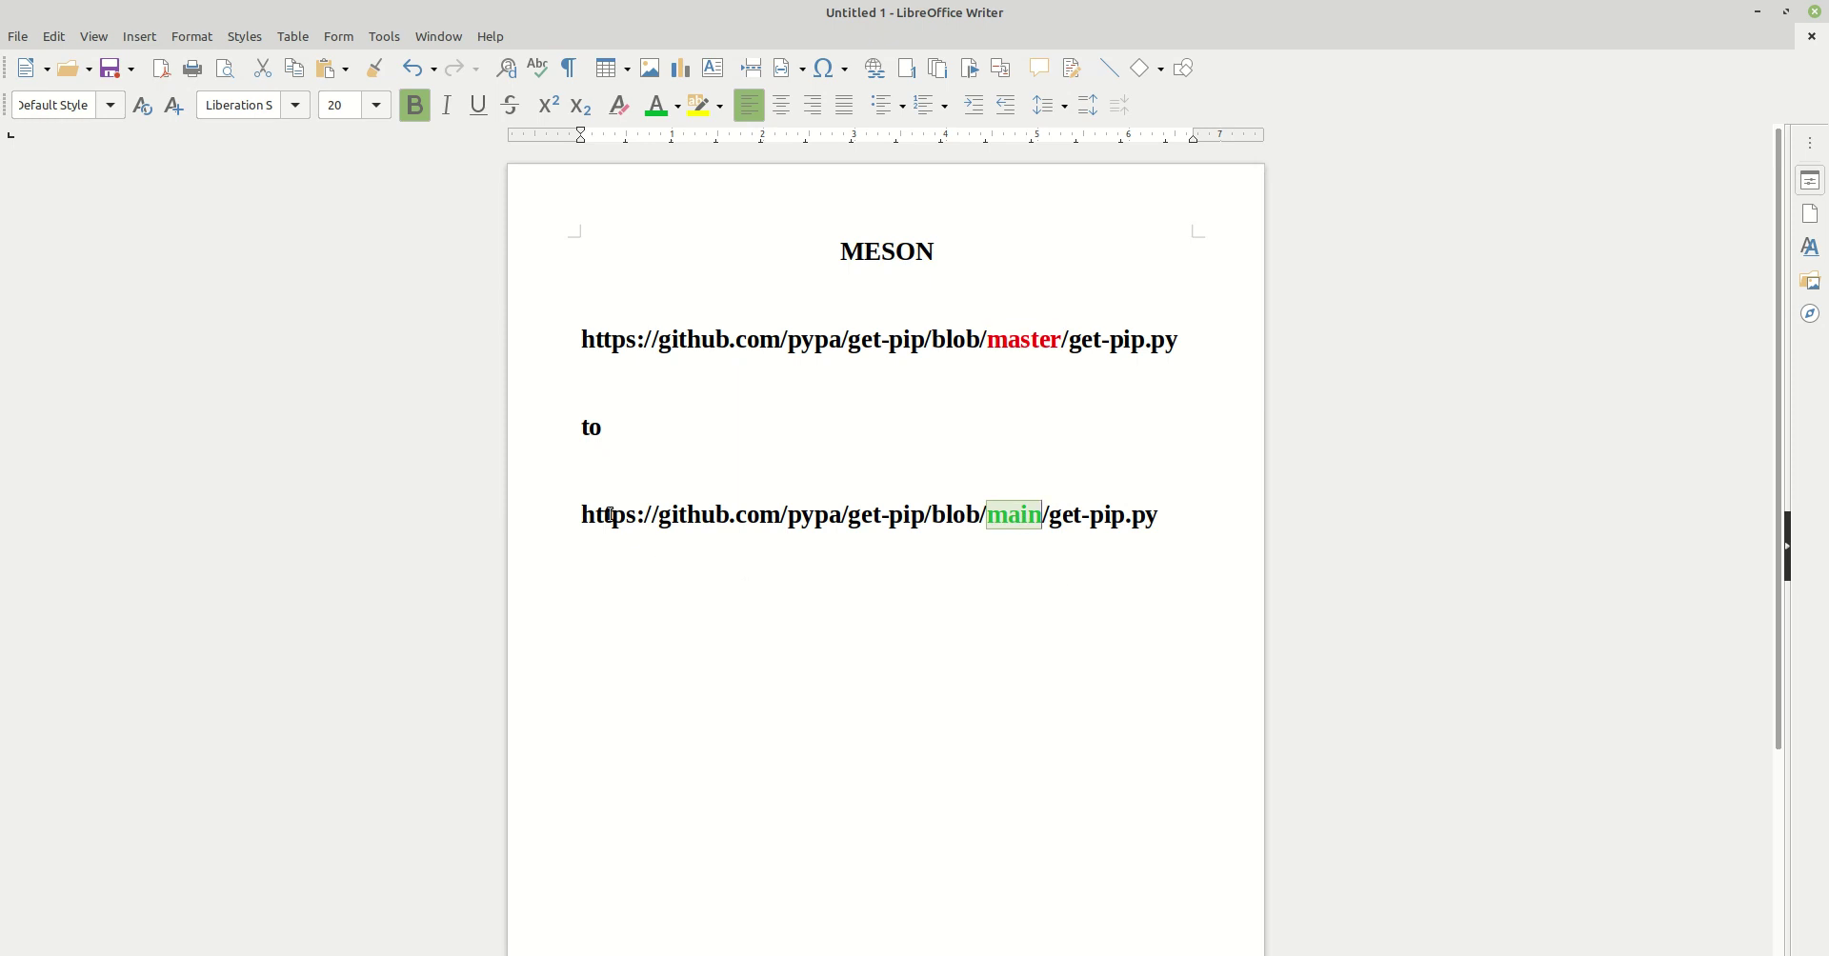
left_click_drag(580, 515, 1221, 527)
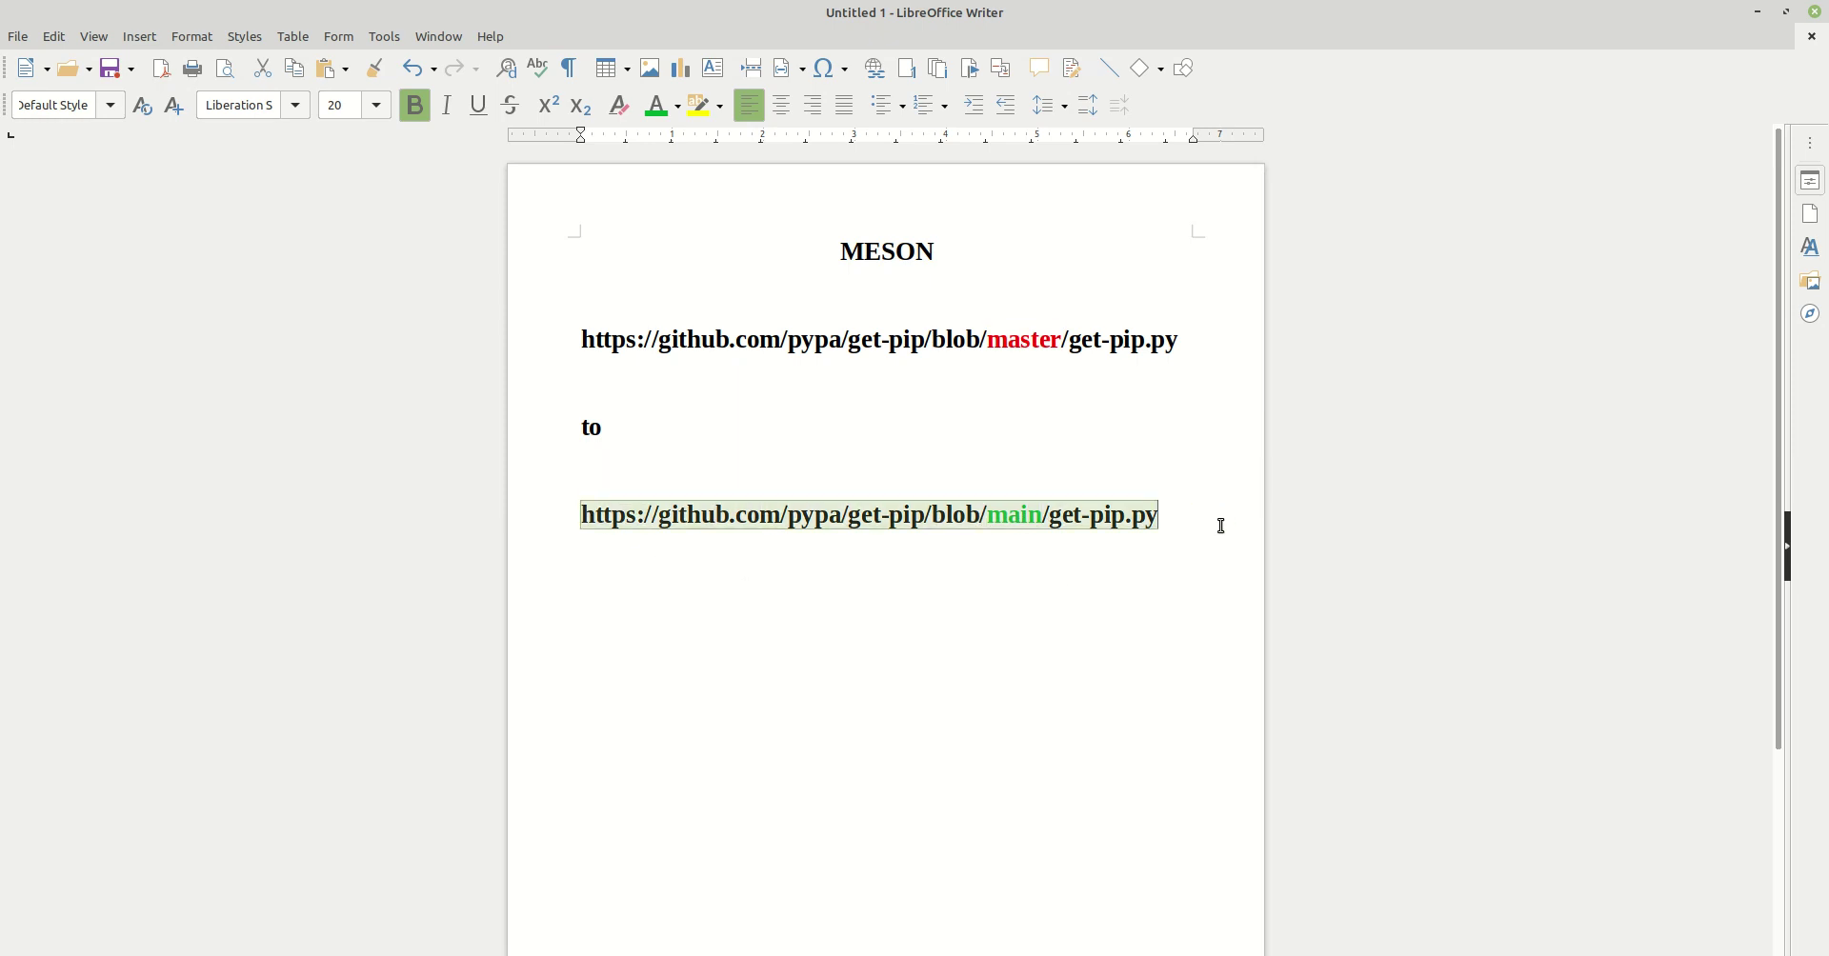
left_click(1172, 548)
double_click(1015, 522)
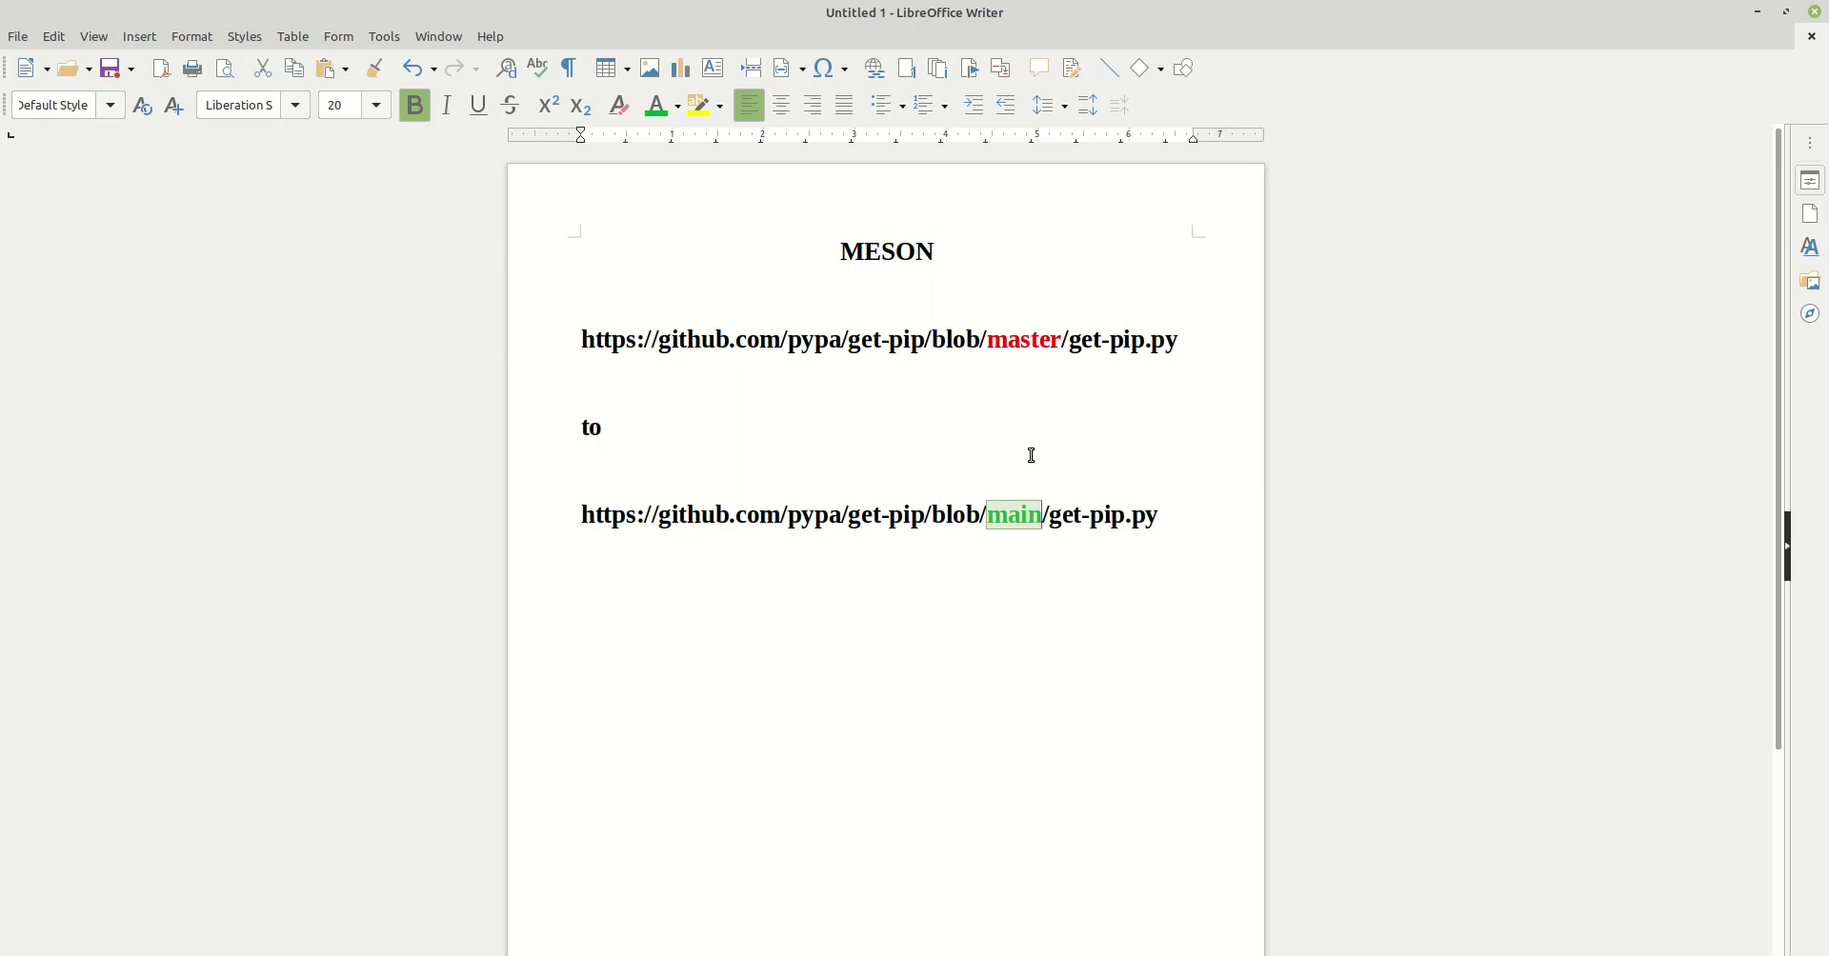